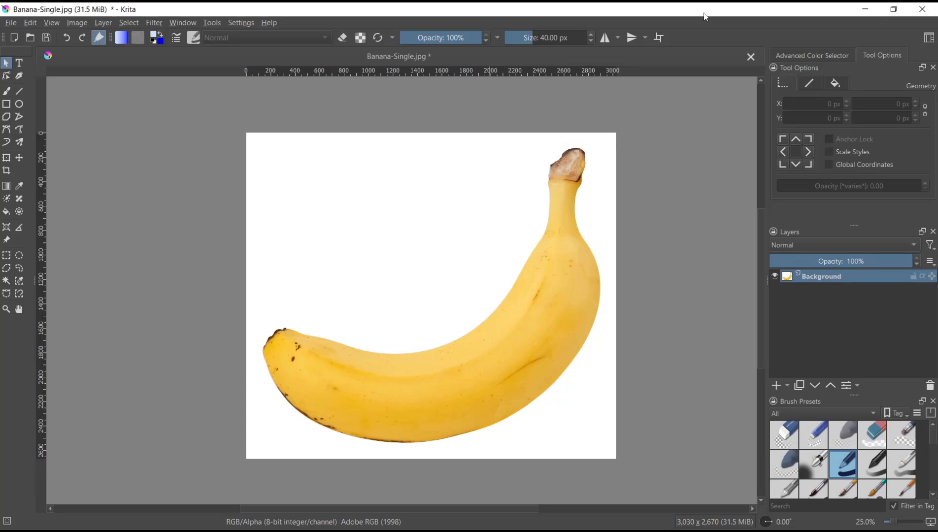
Select the white background around the banana using the Contiguous Selection Tool.
click(6, 281)
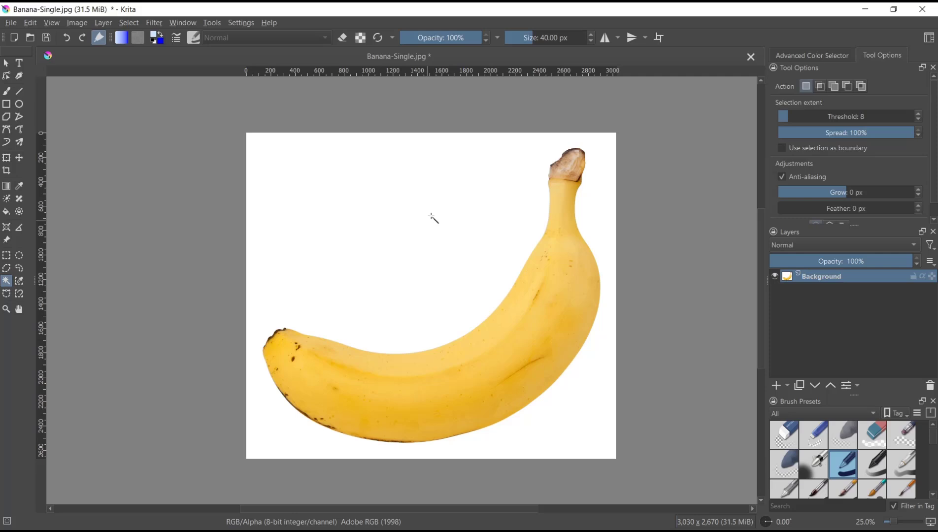
click(358, 246)
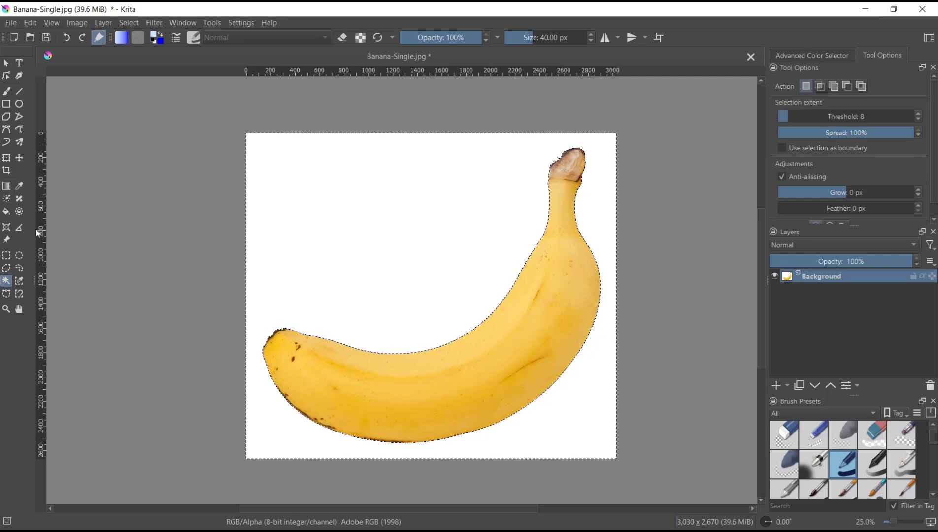
Set the Fill tool's foreground colour to pale Tiffany green.
click(7, 212)
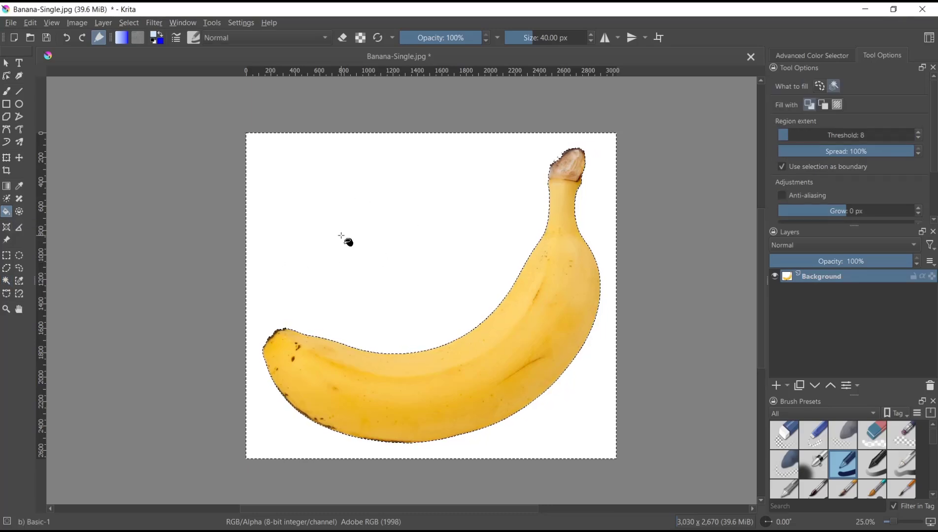
click(147, 41)
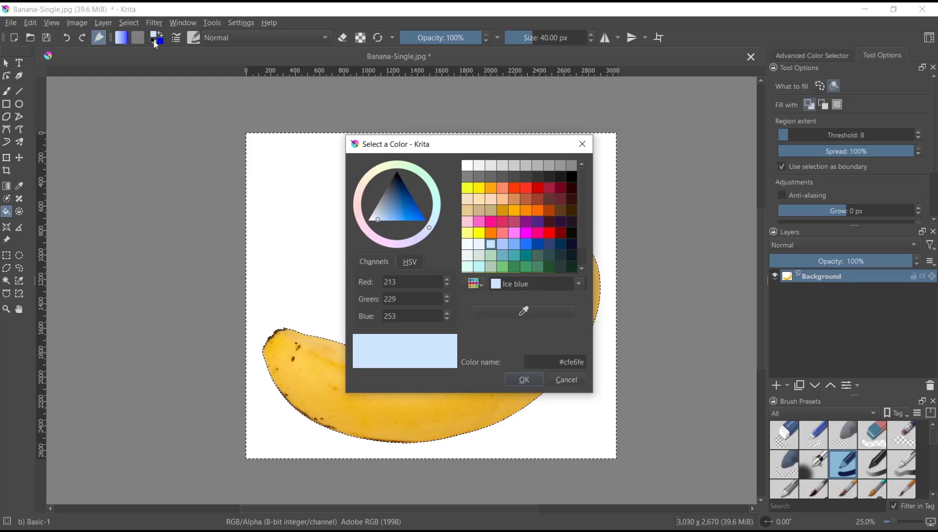
click(494, 257)
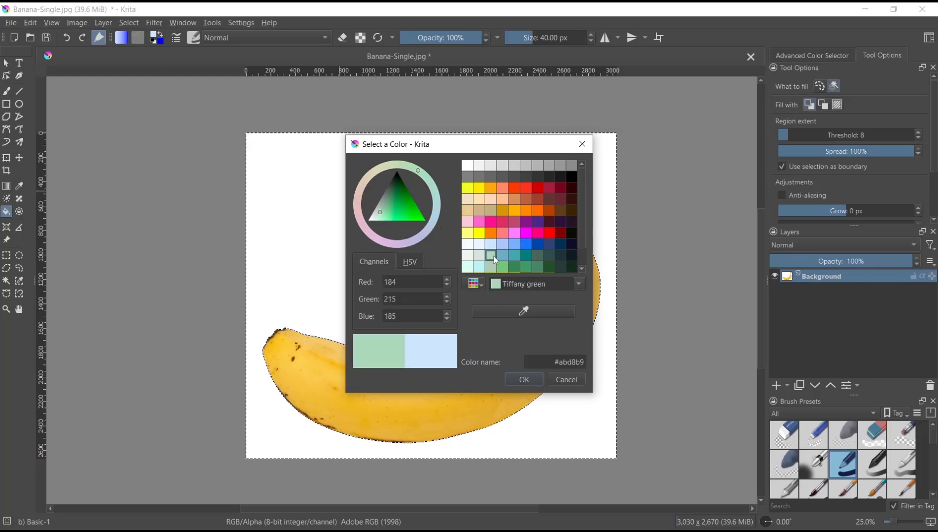
click(525, 380)
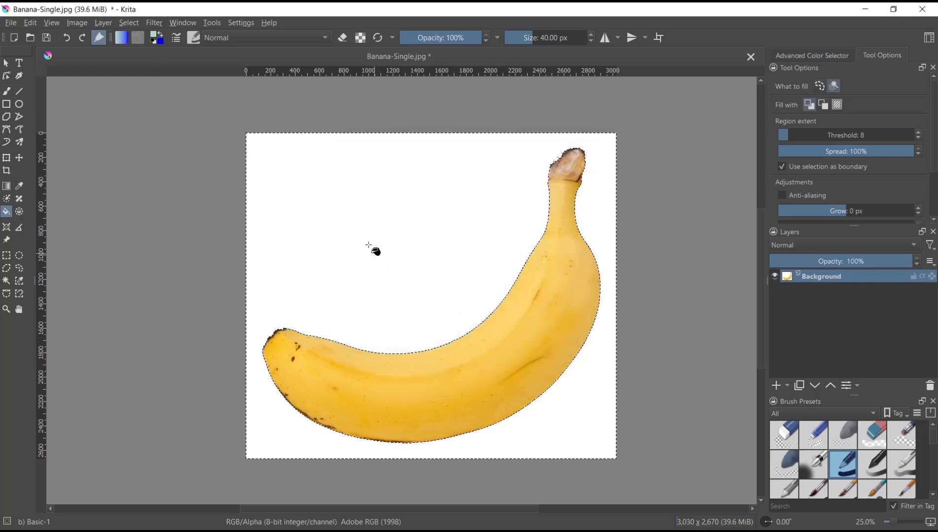
Fill the selected background around the banana with pale Tiffany green.
click(301, 279)
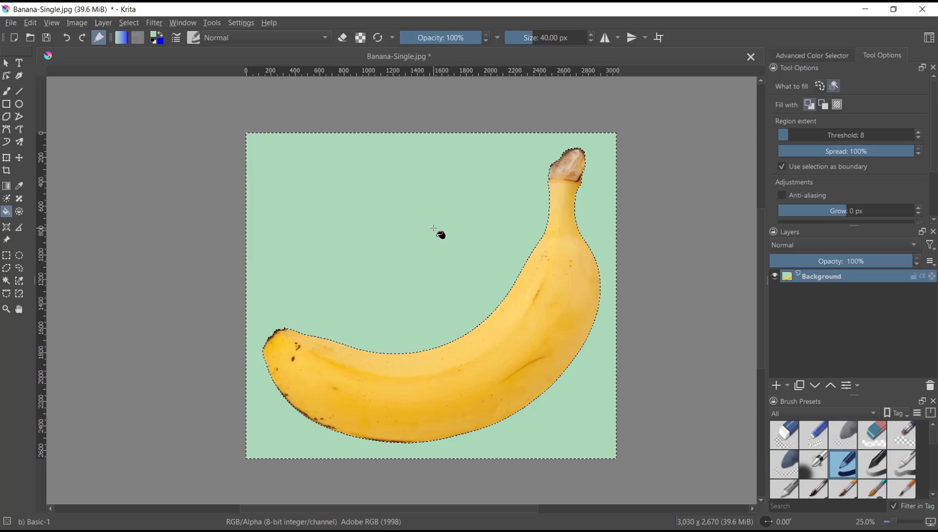
Choose the second-row white-to-grey preset for the Gradient tool.
click(7, 186)
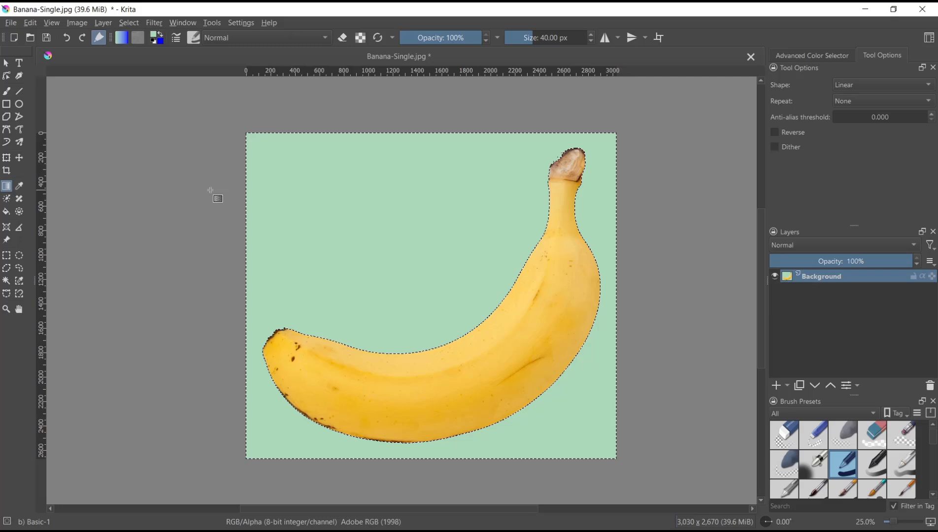
click(120, 38)
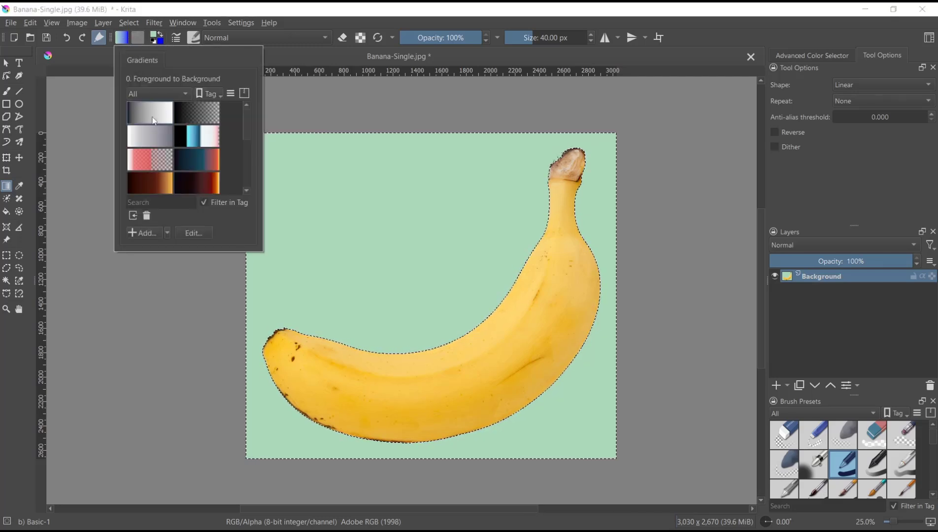
click(150, 137)
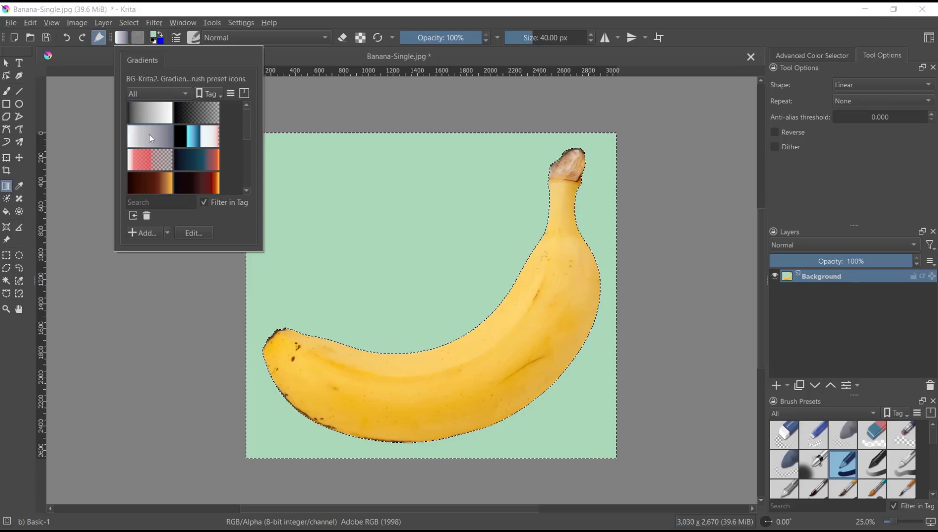
click(324, 114)
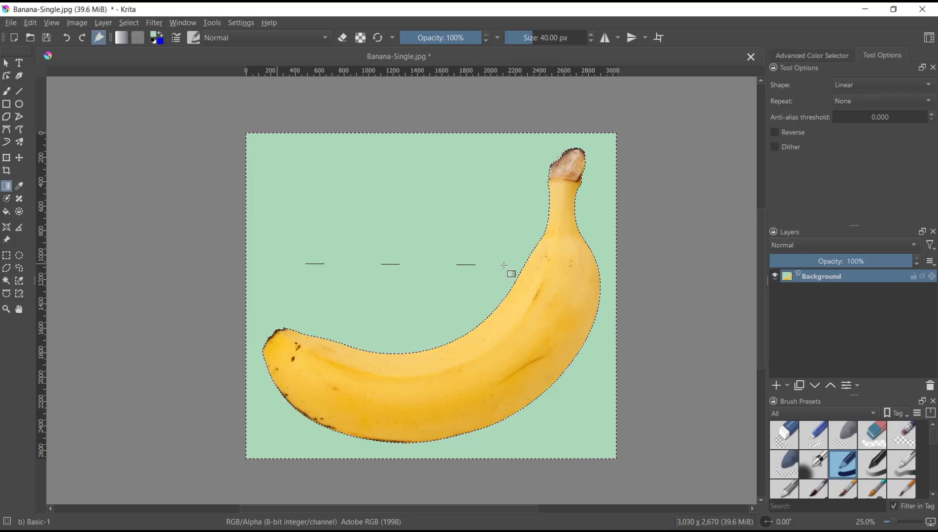
Drag the white-to-grey gradient left to right across the selected background.
drag(305, 264, 503, 265)
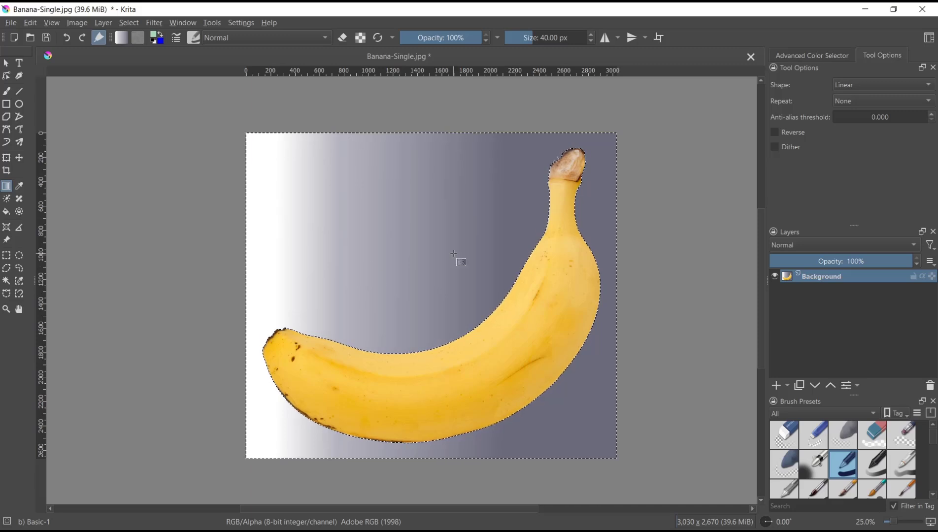